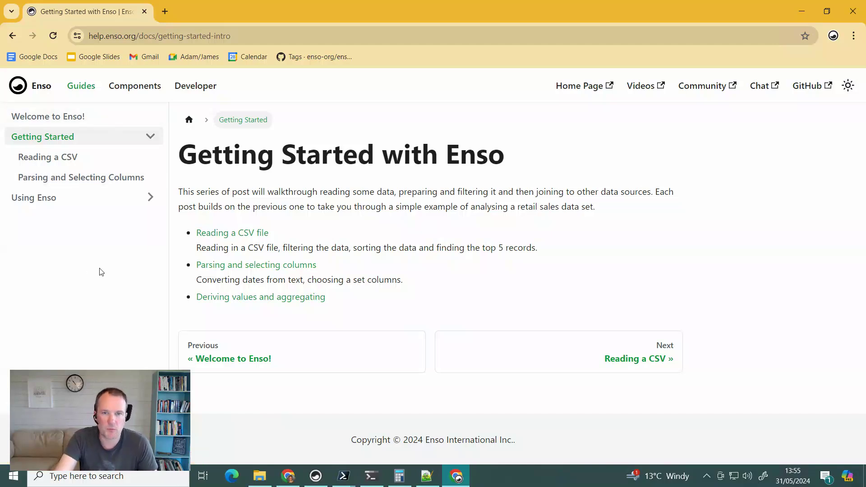
- Open the docs' API reference and list the Column methods under Standard.Table
click(131, 88)
click(66, 158)
click(58, 178)
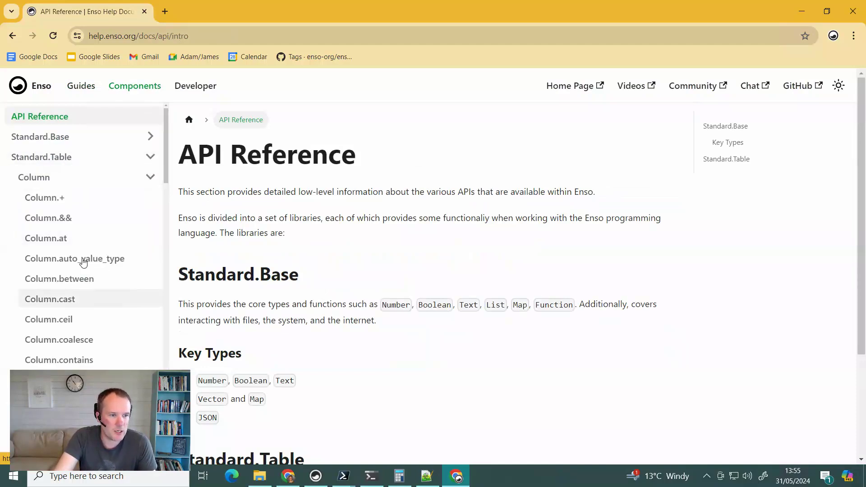
scroll(90, 293, down, 8)
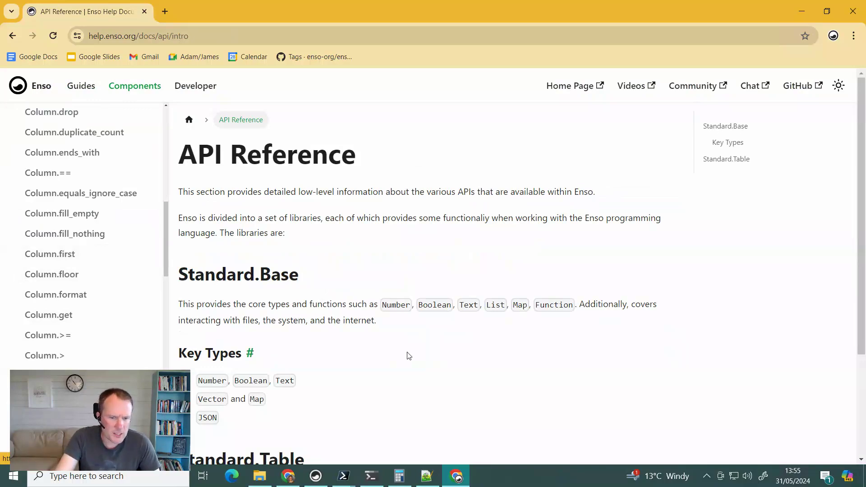
- Return to Enso and browse the Data read node's SampleVATNumbers.csv preview of company names and VAT numbers
click(316, 477)
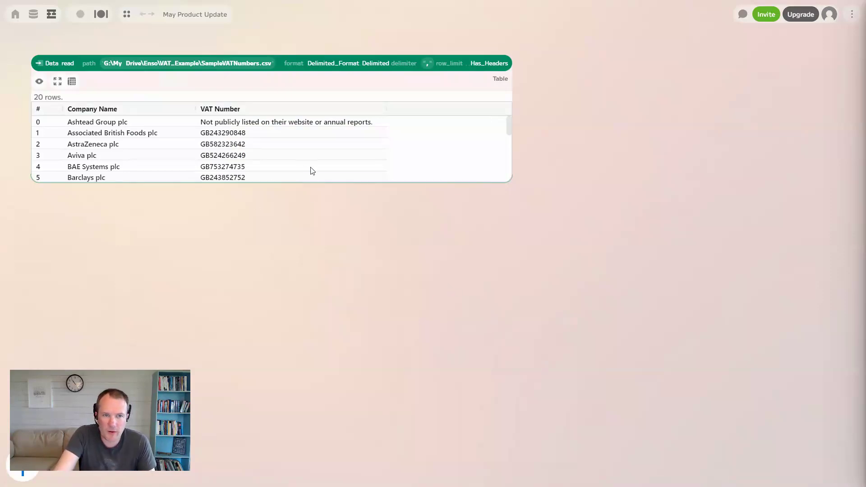
click(292, 160)
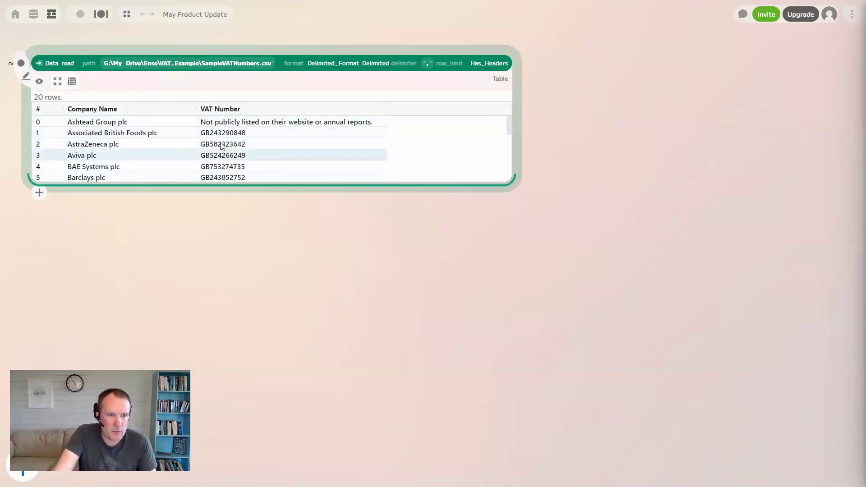
scroll(234, 166, down, 3)
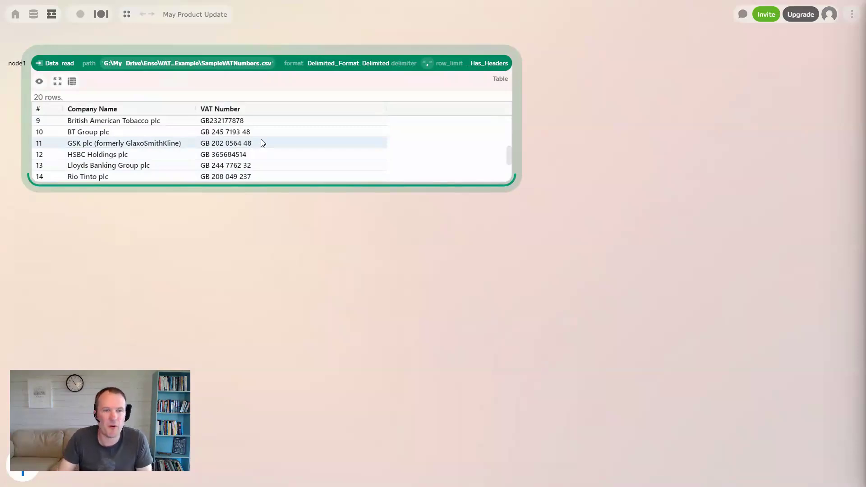
- Add a text_cleanse node after the Data read node, targeting the VAT Number column
click(37, 195)
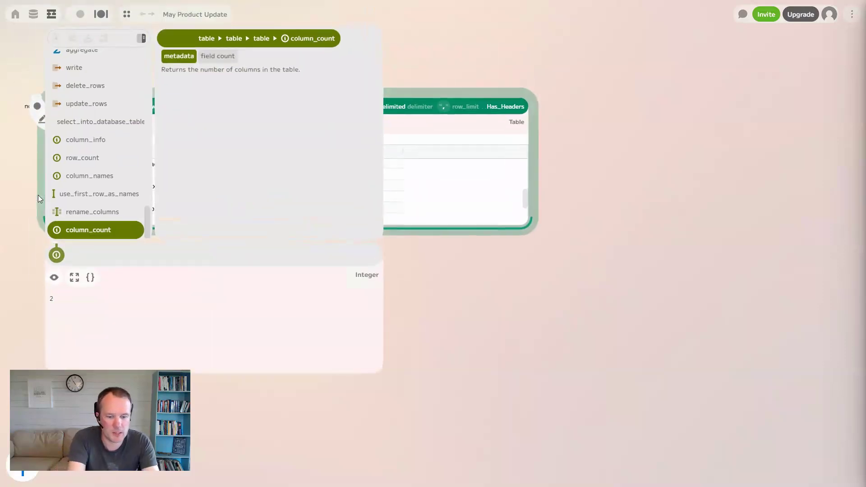
text(text)
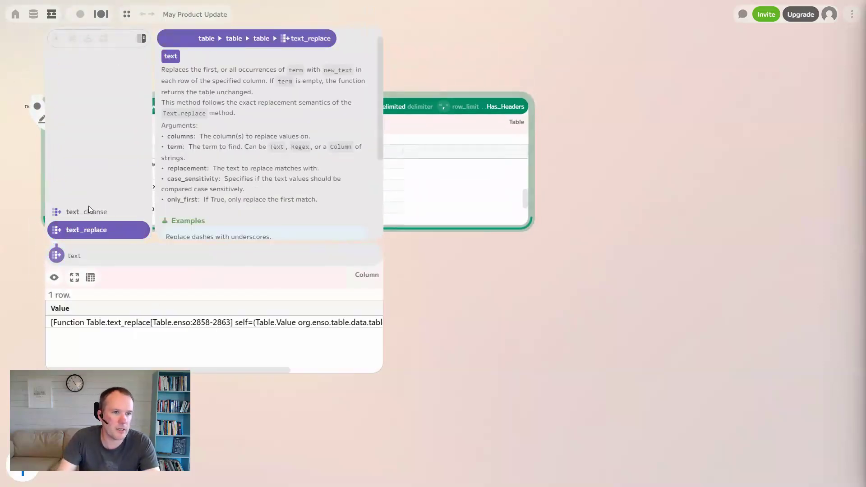
click(94, 213)
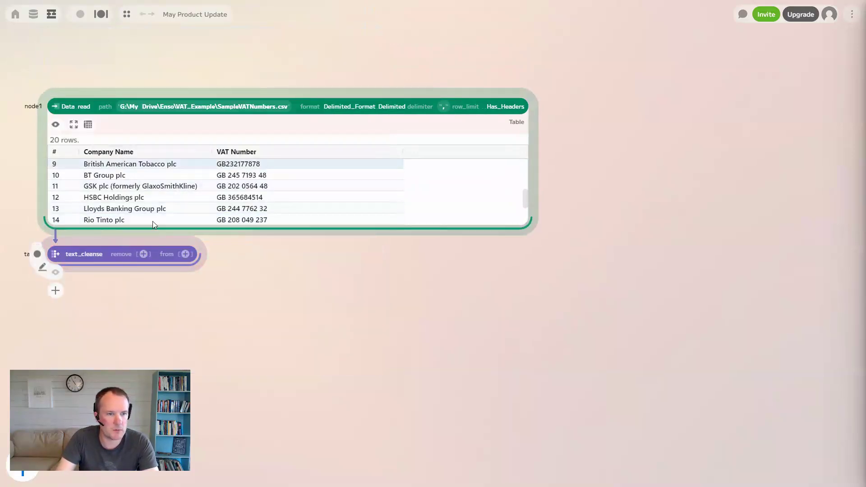
click(185, 256)
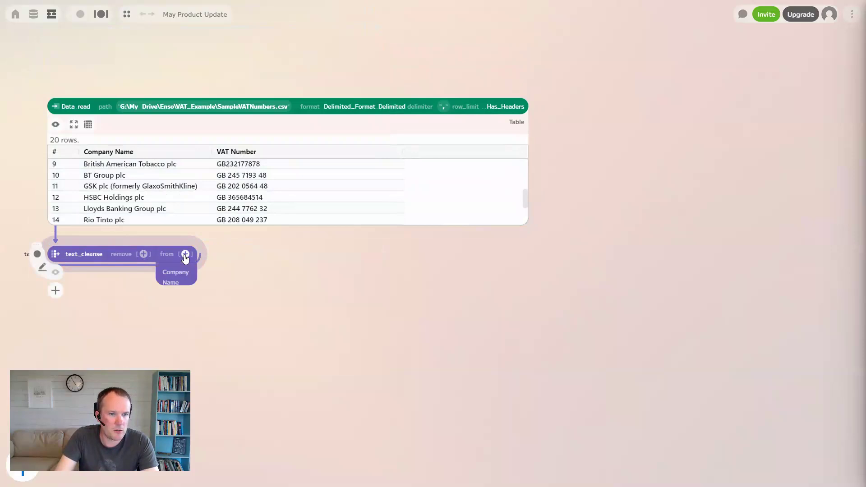
click(177, 302)
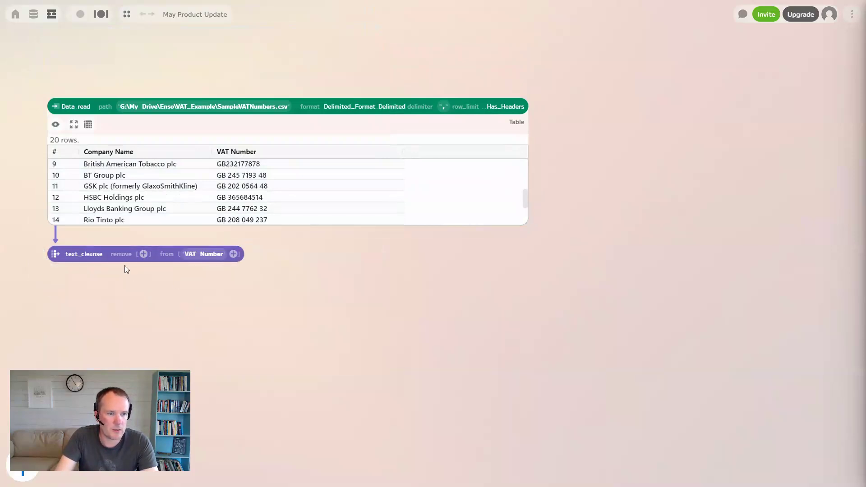
click(143, 254)
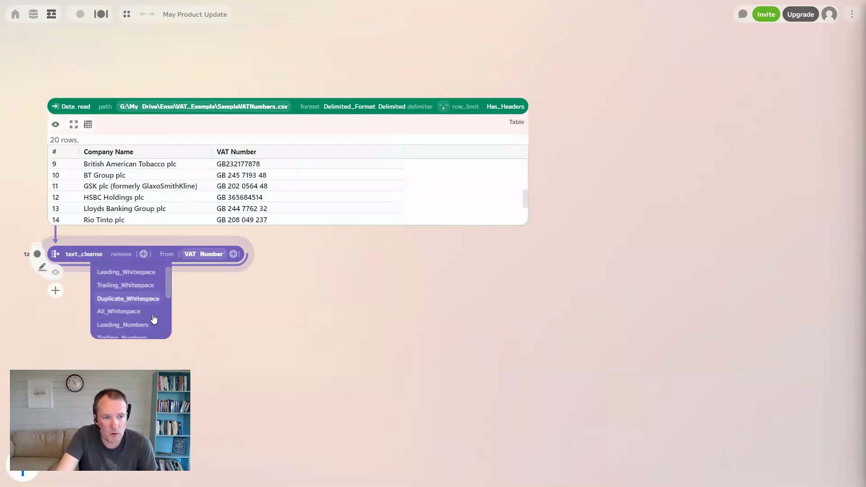
scroll(142, 303, down, 1)
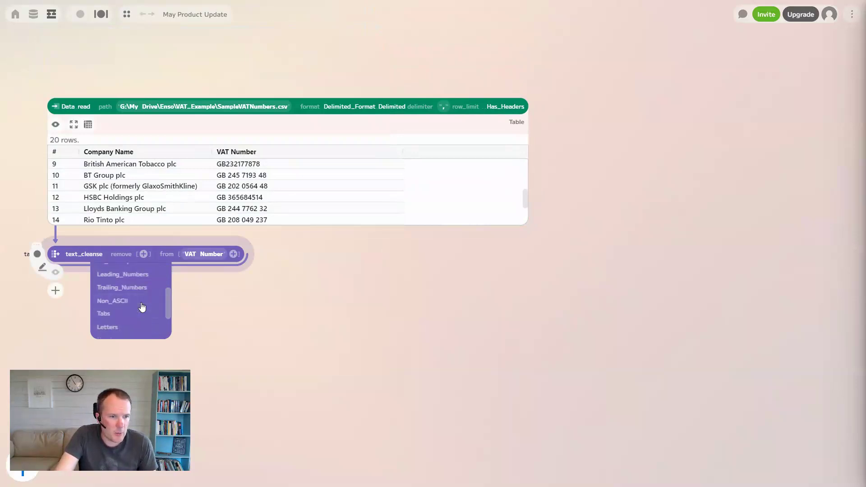
- Make text_cleanse remove Letters and show an enlarged preview of the cleaned VAT numbers
click(109, 326)
click(56, 275)
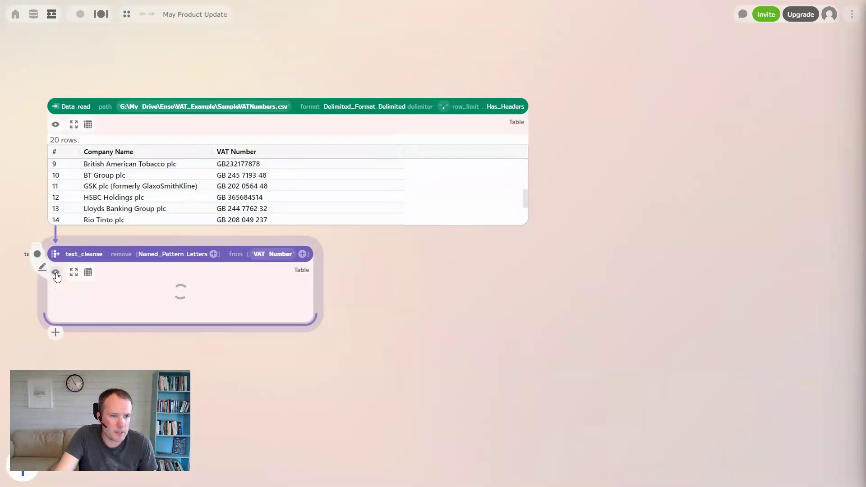
drag(382, 372, 522, 378)
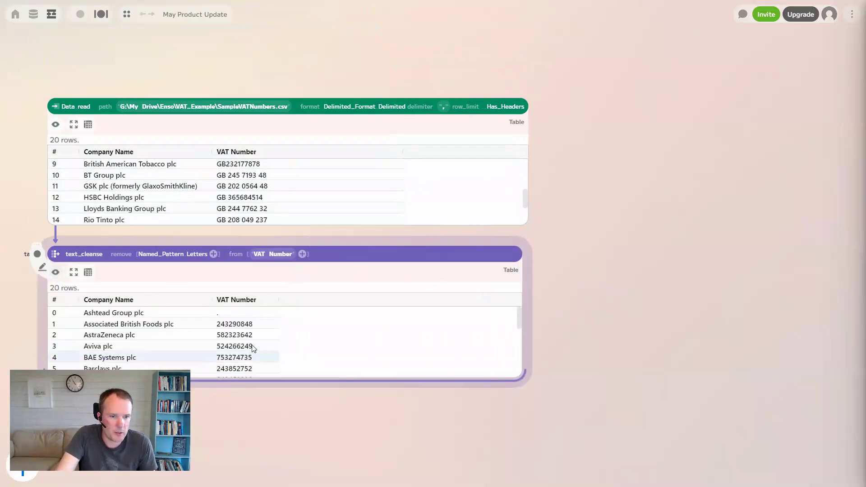
scroll(234, 346, down, 5)
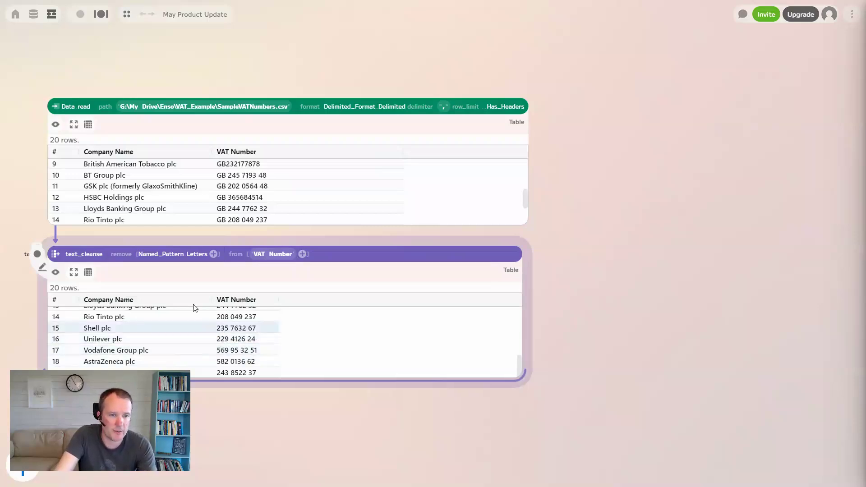
- Add All_Whitespace as a second removal pattern, then select both the read and cleanse nodes
click(213, 254)
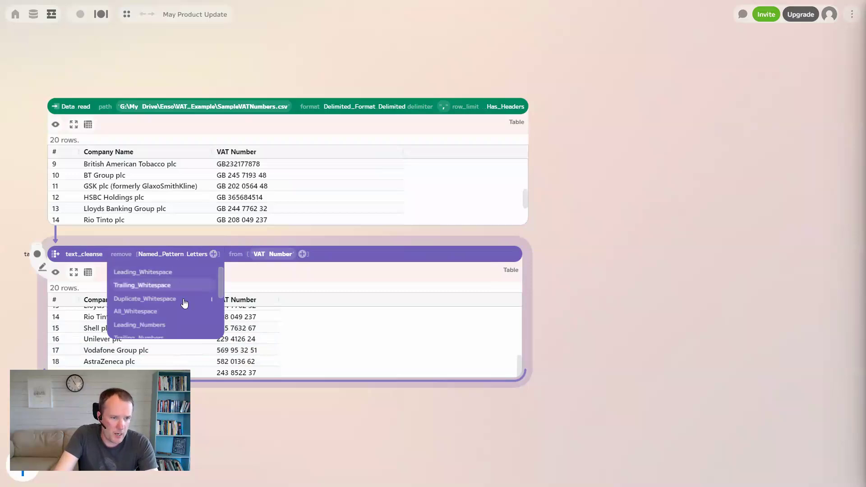
scroll(178, 317, down, 2)
scroll(175, 316, up, 2)
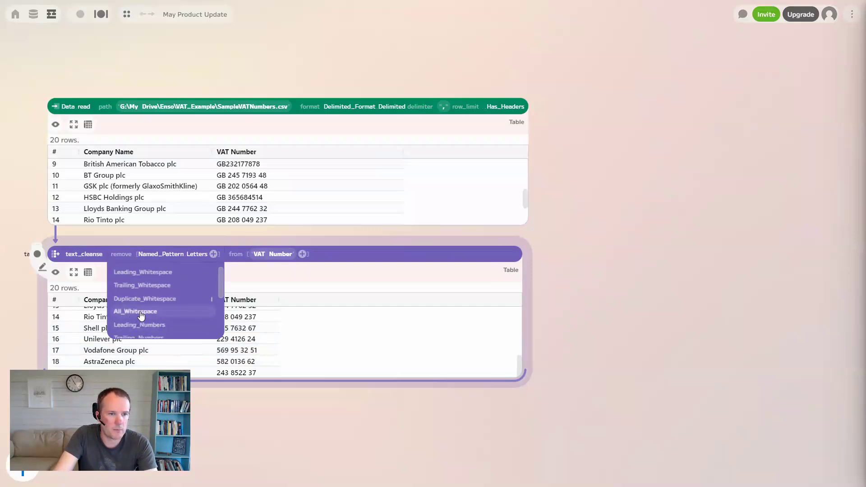
click(142, 315)
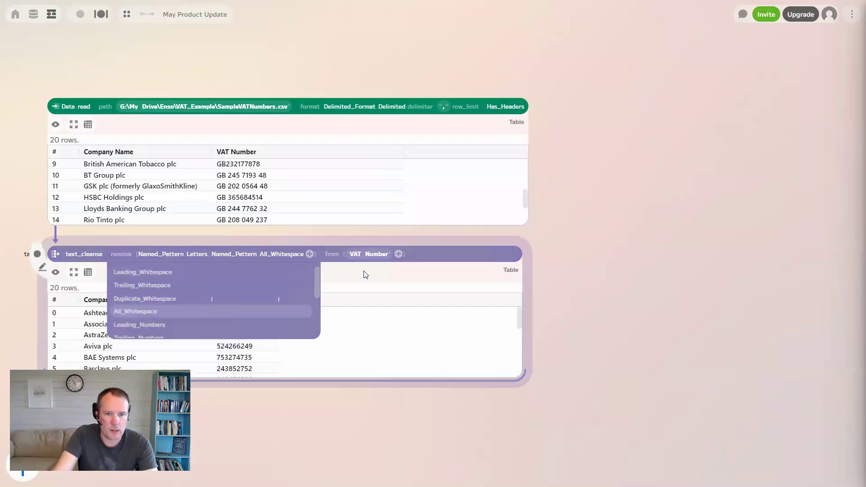
click(379, 309)
scroll(244, 343, down, 5)
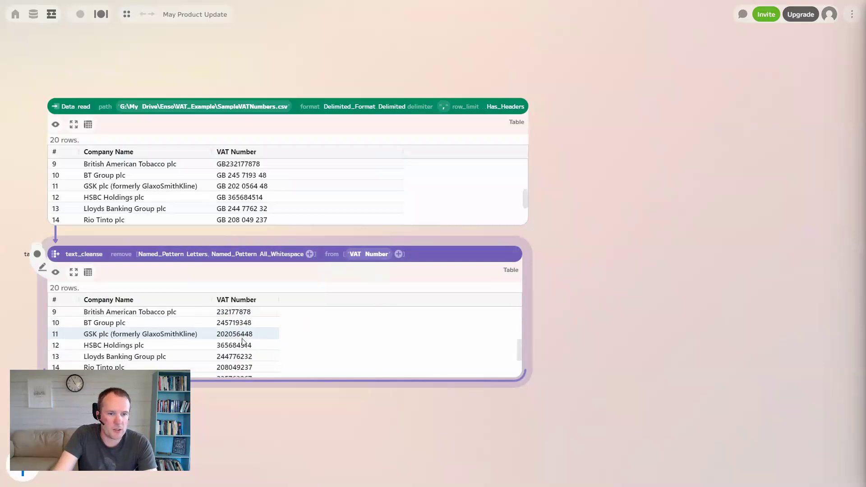
scroll(255, 359, up, 5)
scroll(263, 358, down, 5)
scroll(260, 360, up, 5)
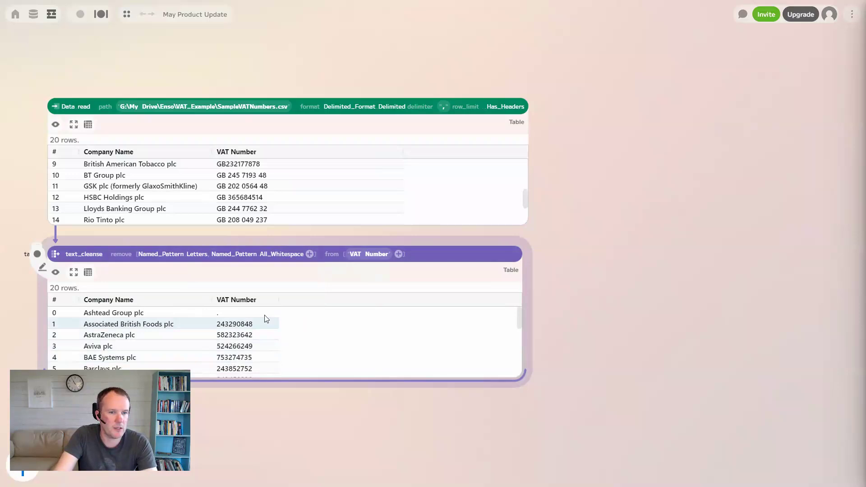
drag(23, 86, 563, 324)
scroll(209, 209, down, 3)
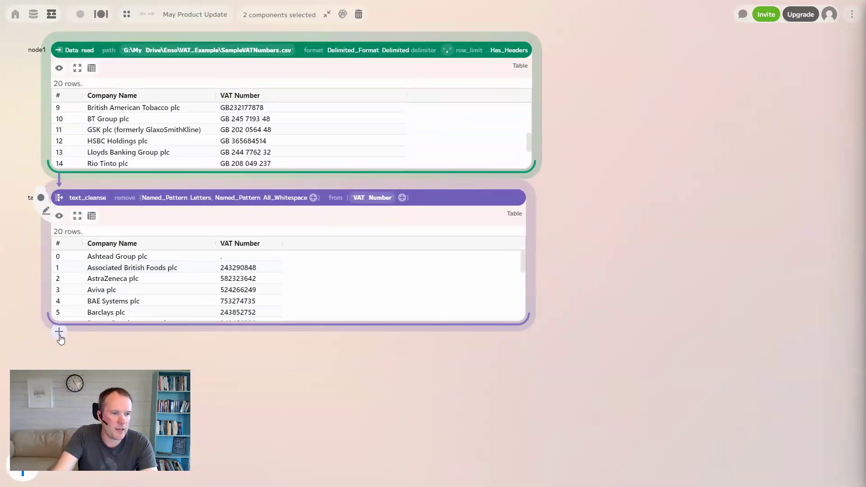
- Add a text_replace node after text_cleanse, applied to the VAT Number column
click(60, 333)
text(text)
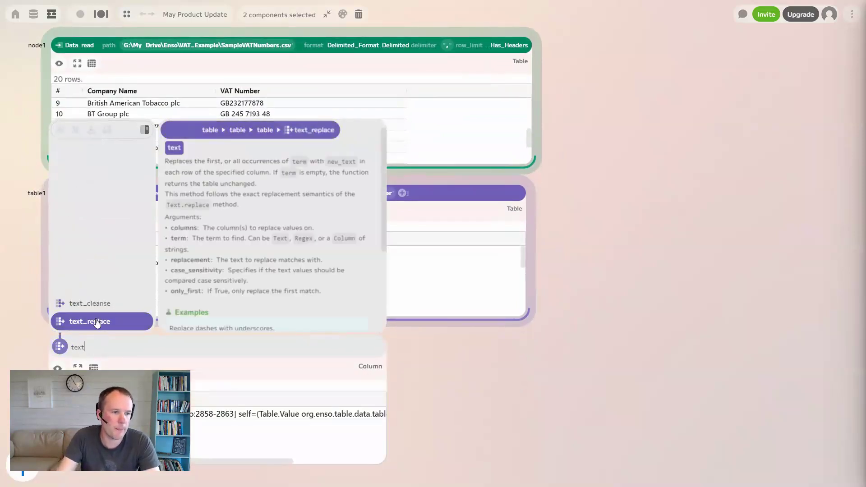
click(96, 320)
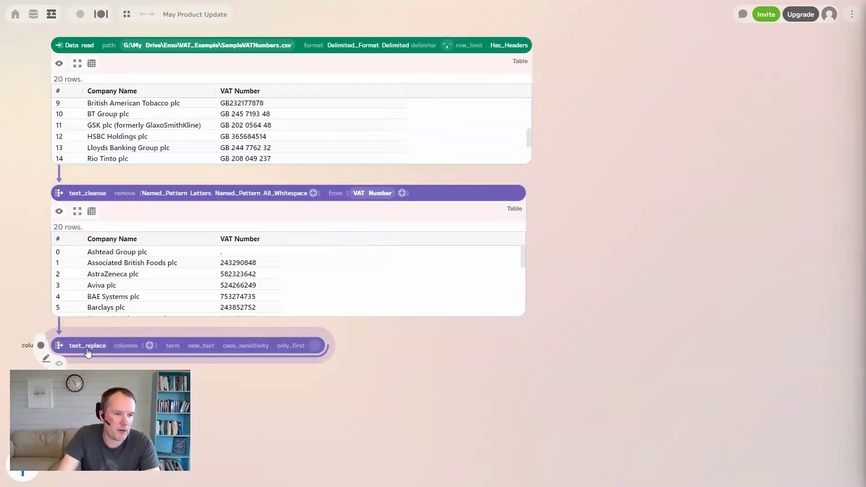
click(149, 346)
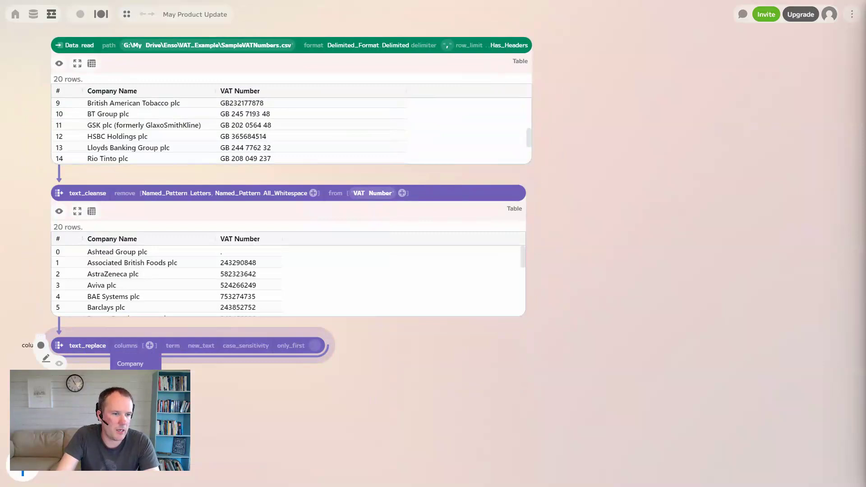
click(131, 360)
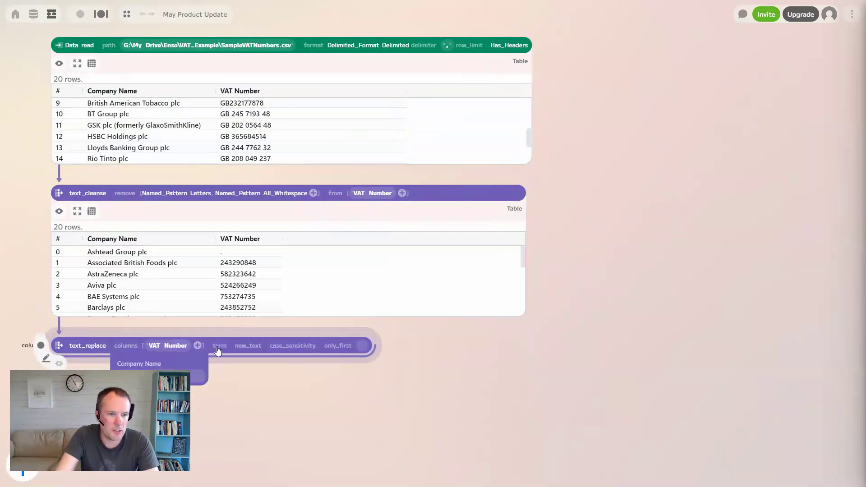
click(219, 346)
scroll(239, 402, down, 2)
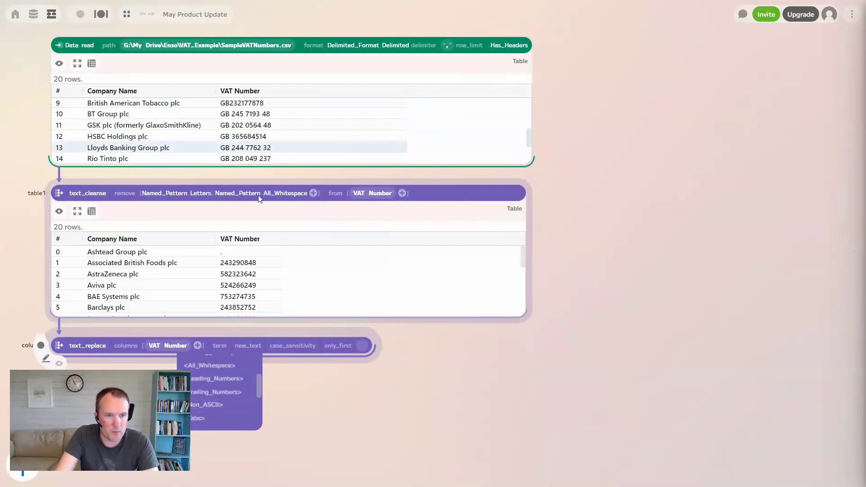
- Drop All_Whitespace from text_cleanse and set text_replace's term to Named_Pattern.All_Whitespace
click(219, 194)
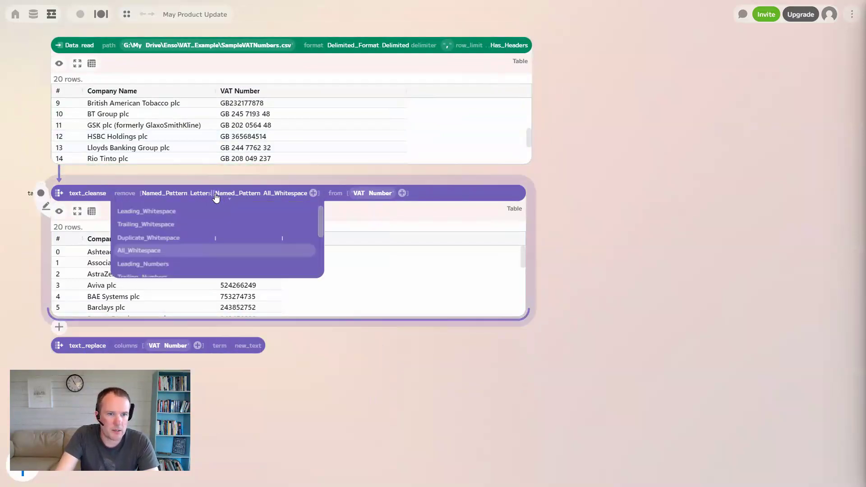
drag(215, 193, 373, 373)
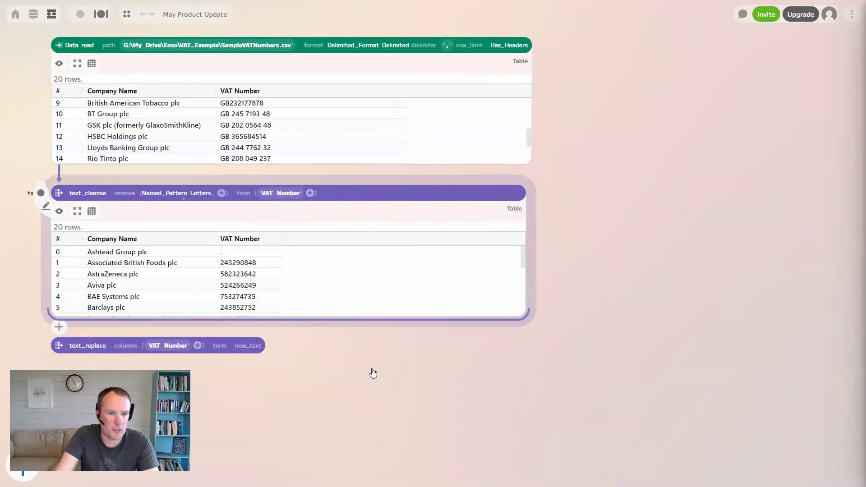
click(220, 348)
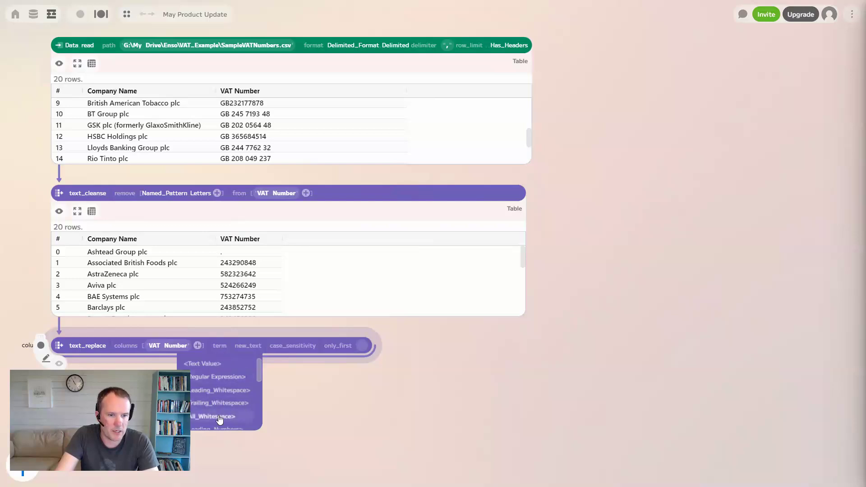
click(220, 417)
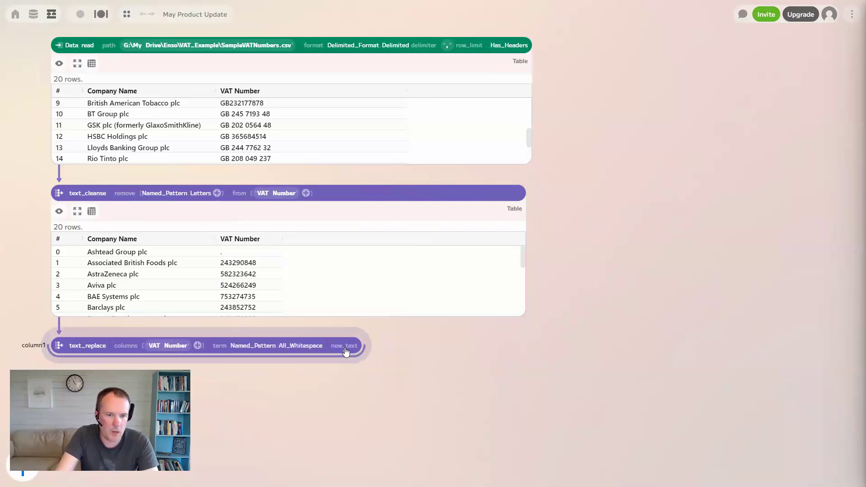
- Set text_replace's replacement text to "-" and preview the hyphenated VAT numbers
click(346, 350)
click(349, 368)
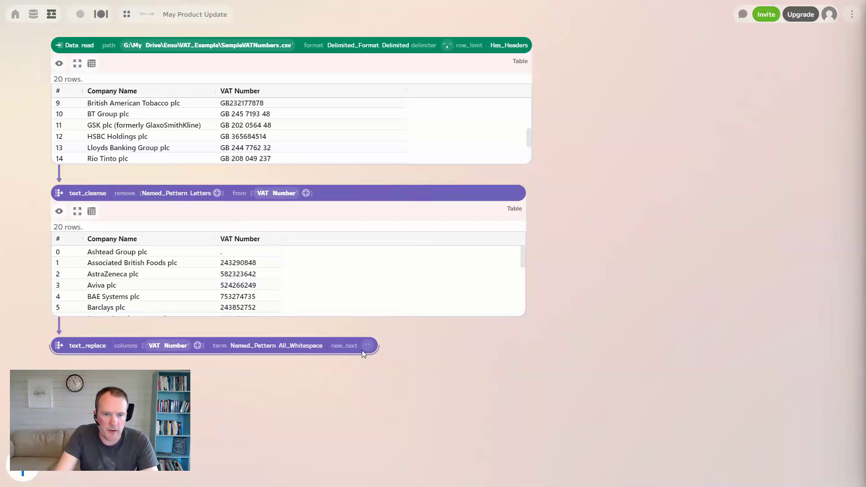
click(366, 348)
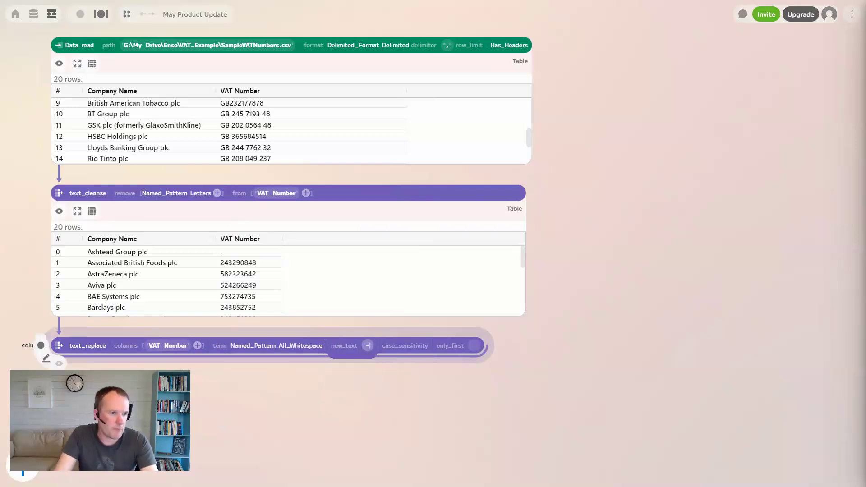
click(60, 363)
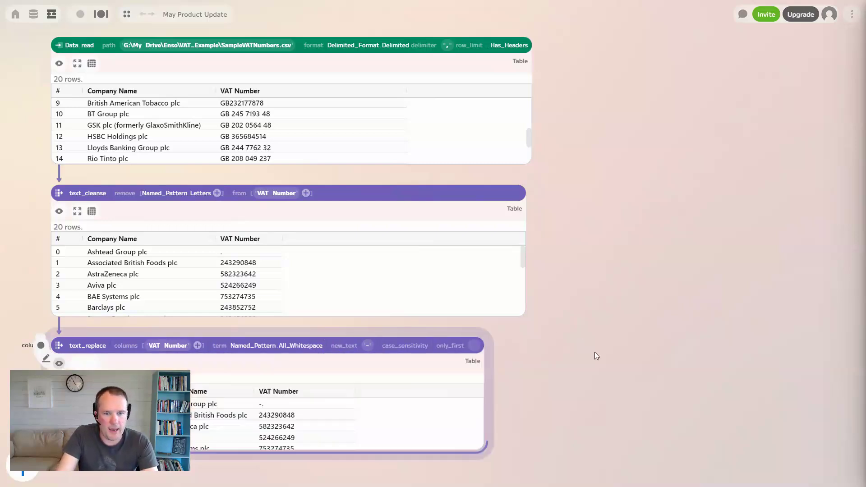
scroll(580, 356, down, 3)
scroll(242, 279, down, 2)
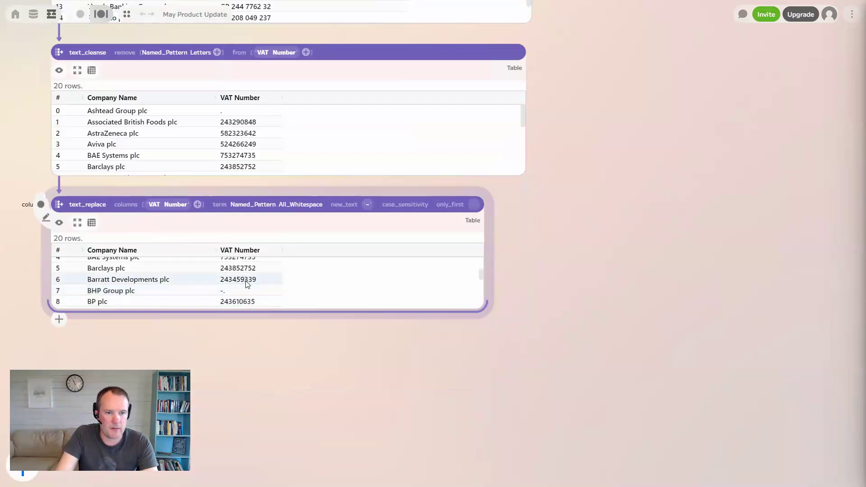
scroll(244, 282, down, 5)
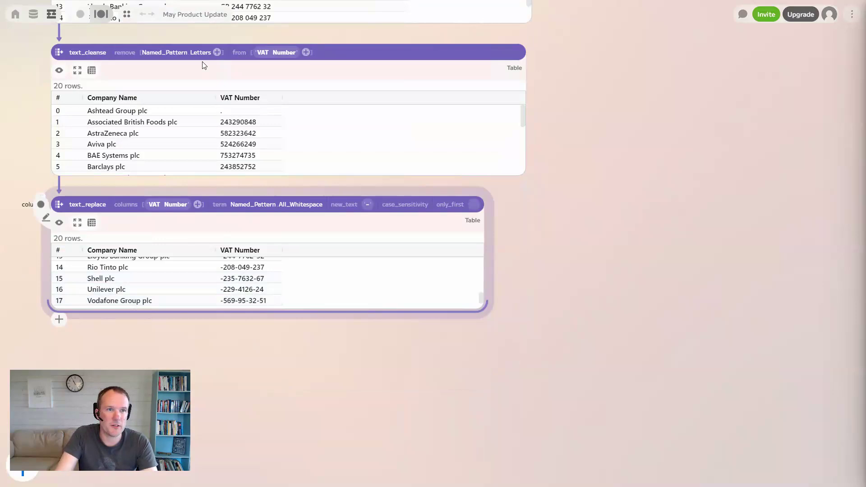
- Add Leading_Whitespace to text_cleanse's removal patterns after Letters, giving values like 208-049-237
click(217, 52)
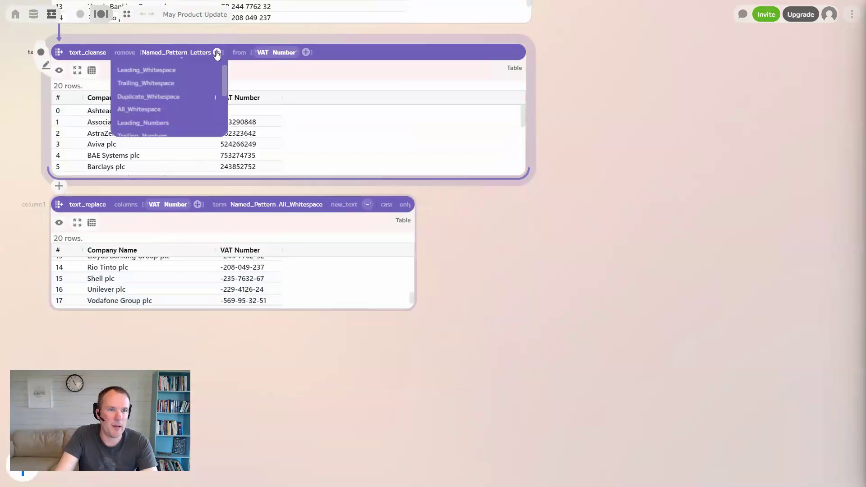
click(168, 73)
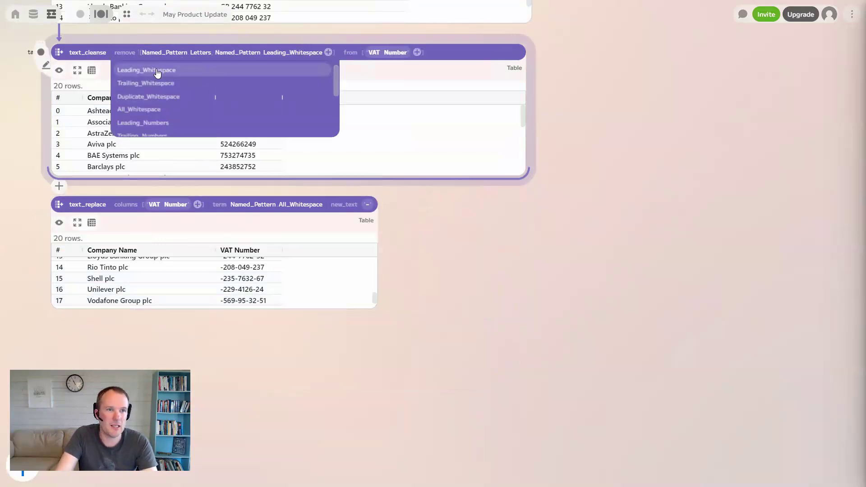
scroll(258, 282, down, 5)
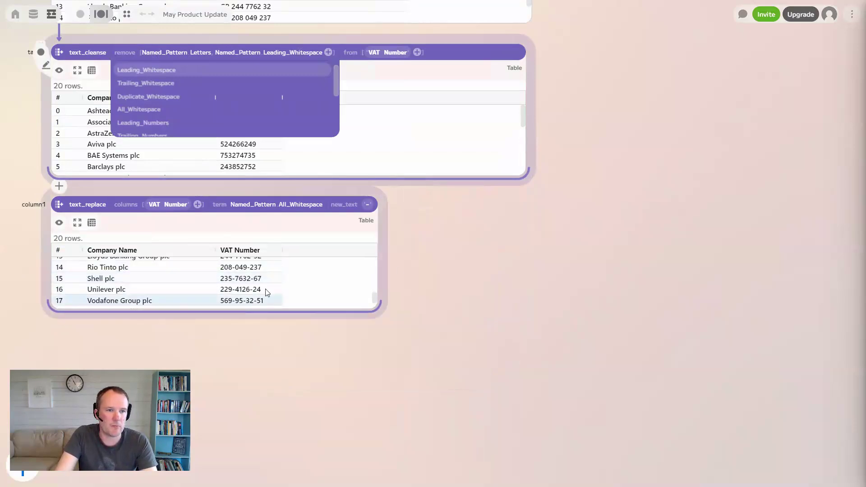
click(444, 258)
scroll(467, 289, up, 3)
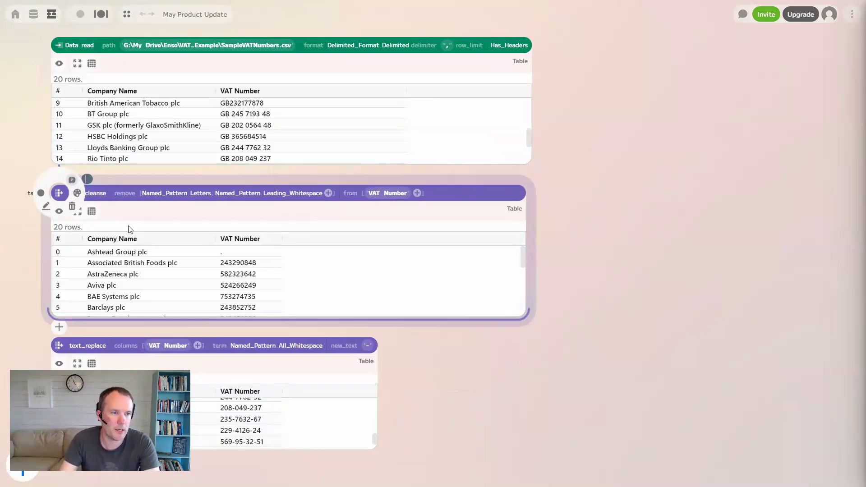
- Add the comment 'Clean VAT' to the text_cleanse node
text(Clean)
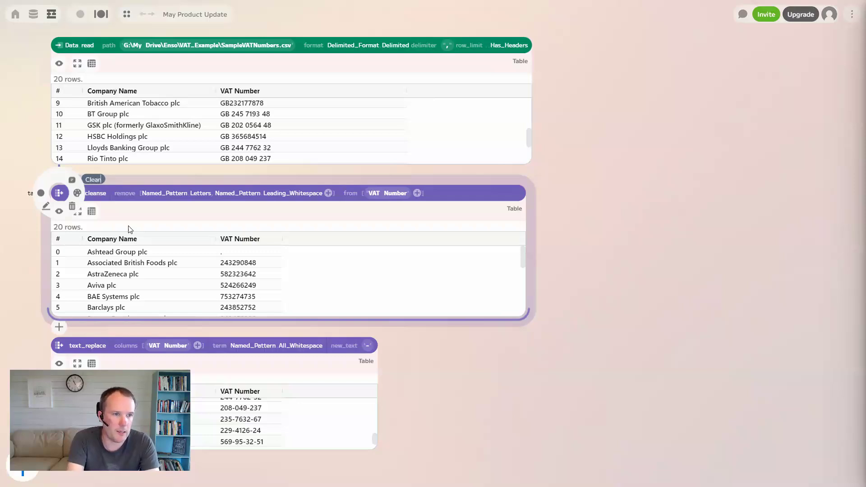
text( VAT)
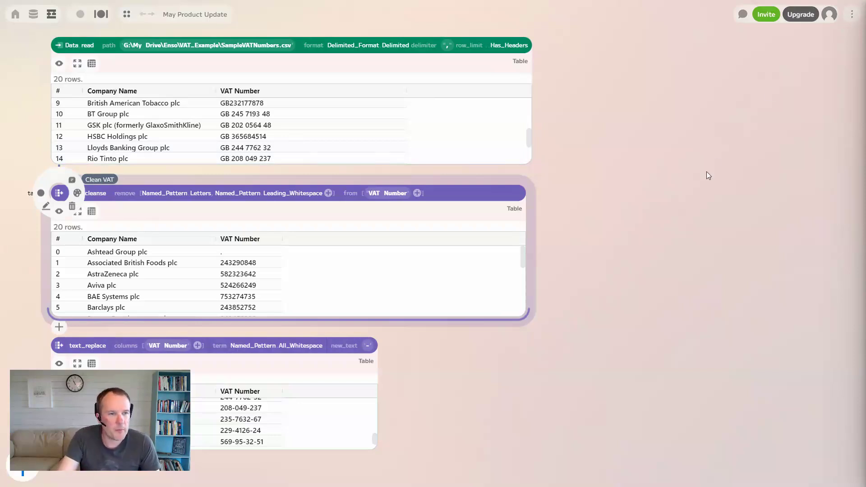
- Open the Documentation Editor beside the graph and start a new line after the Overview paragraph
click(853, 14)
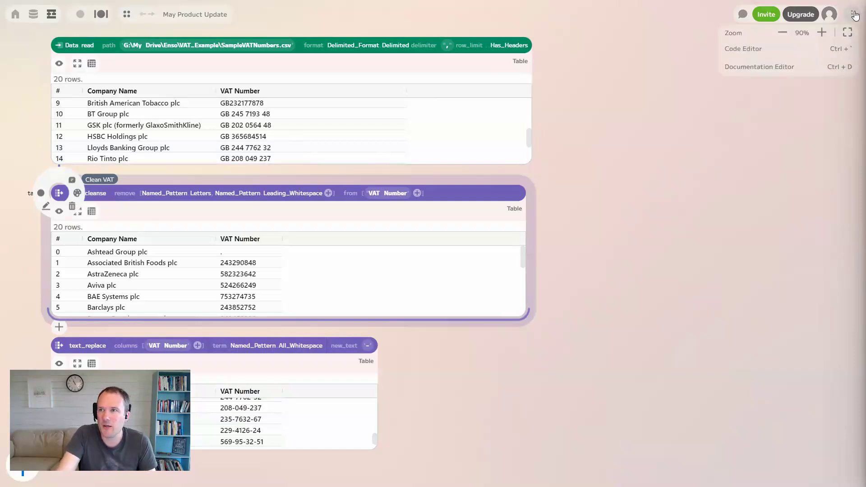
click(775, 69)
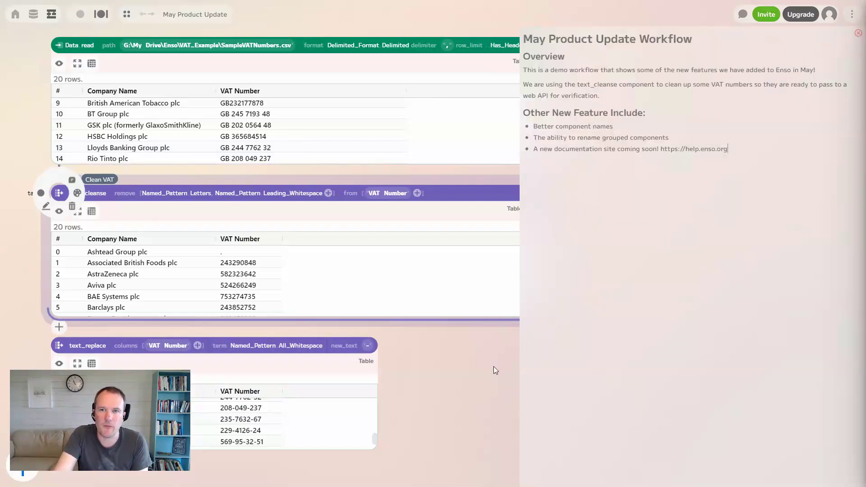
drag(467, 363, 451, 365)
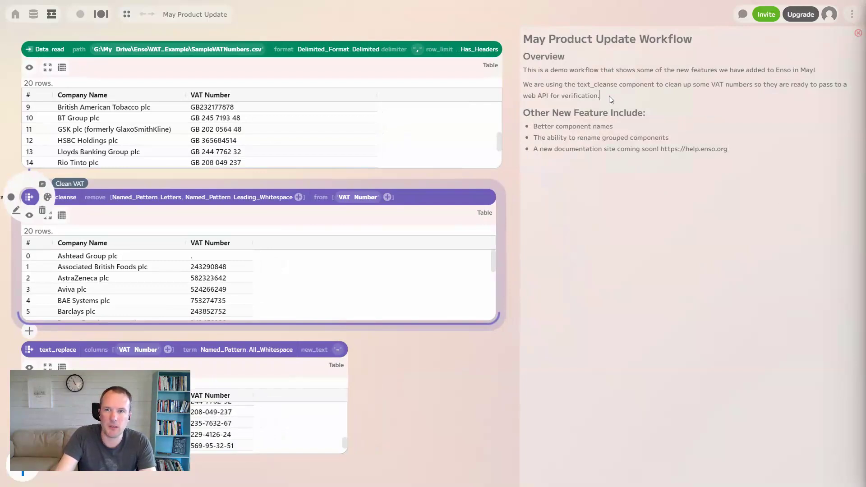
key(Return)
text(Hell)
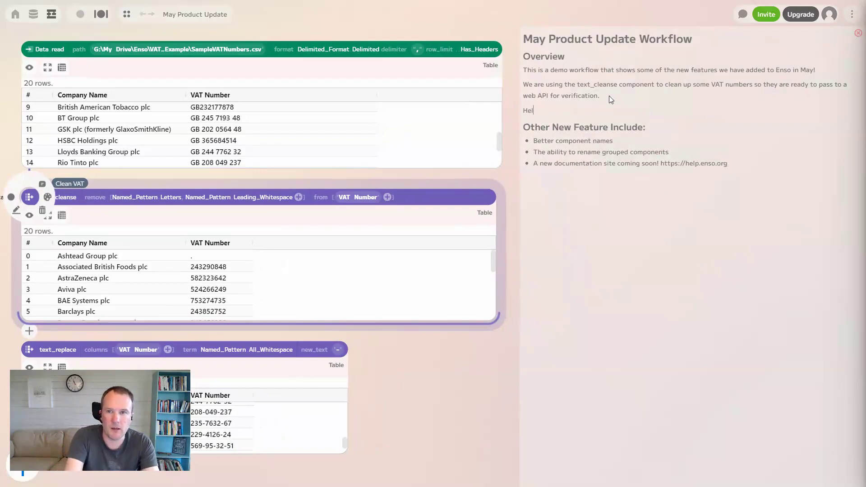
key(BackSpace)
key(BackSpace)
key(BackSpace)
key(BackSpace)
key(BackSpace)
key(BackSpace)
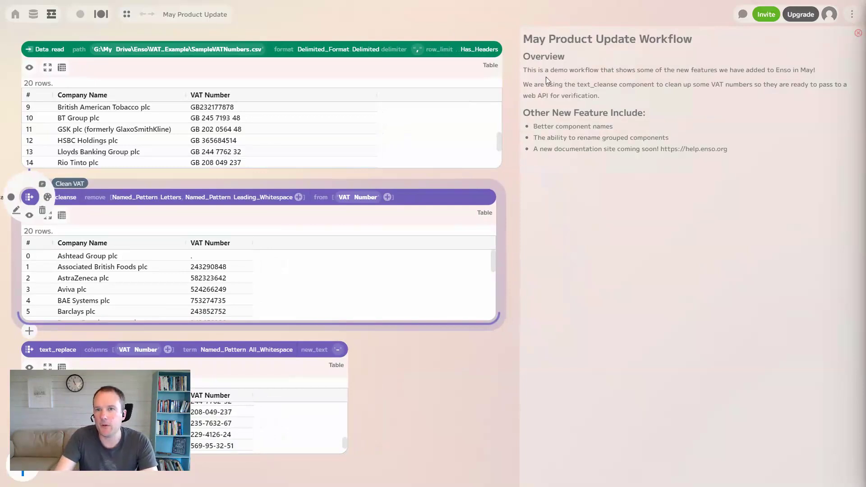
- Italicize the word 'demo' in the documentation's Overview
double_click(554, 70)
click(566, 57)
click(628, 102)
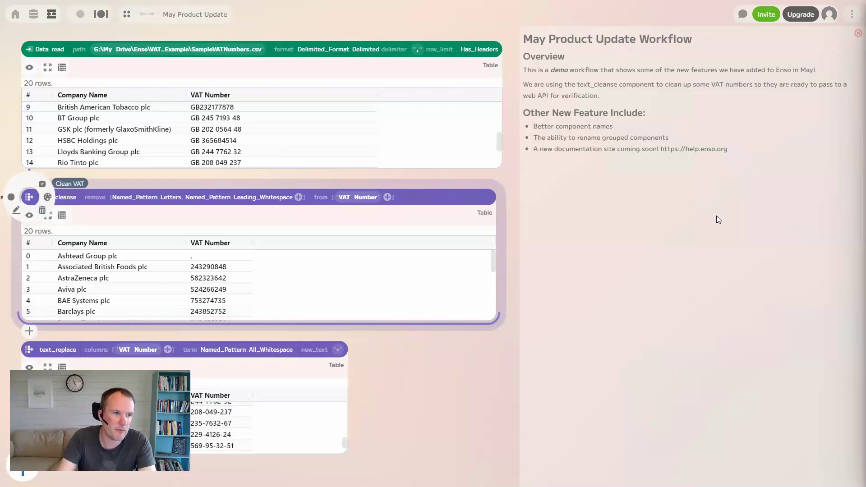
- Collapse text_cleanse and text_replace into one group node placed directly under Data read
click(416, 365)
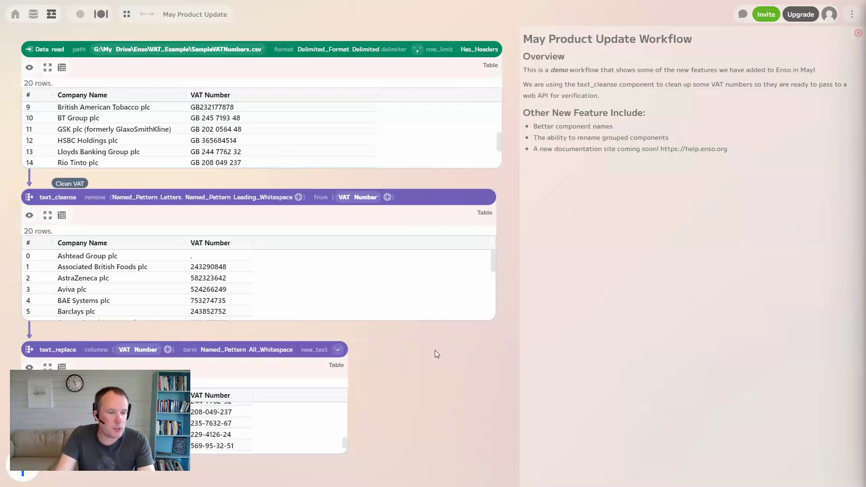
drag(505, 452, 13, 183)
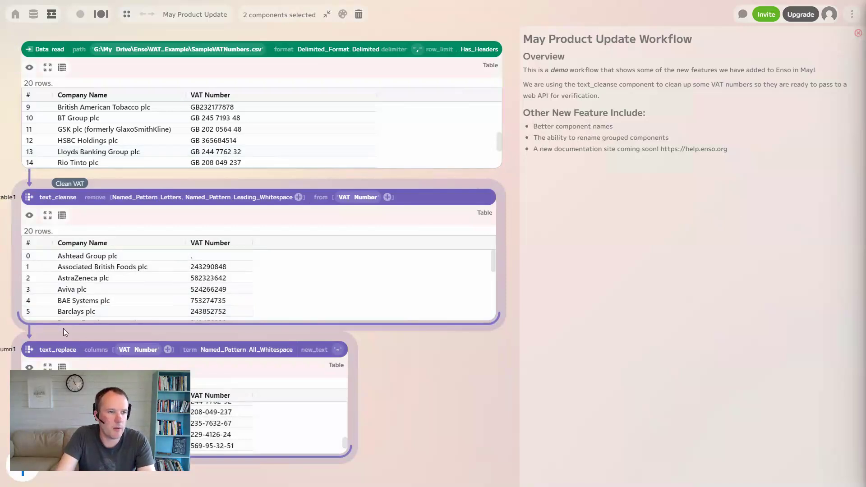
click(327, 15)
drag(26, 276, 34, 201)
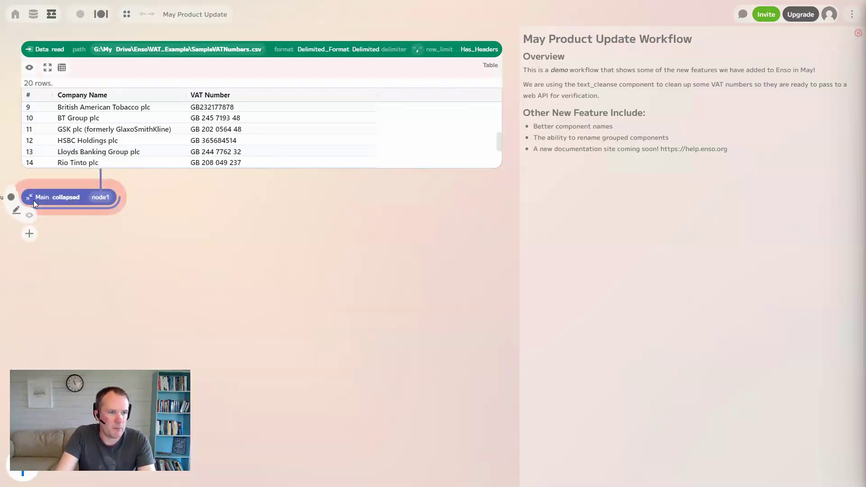
- Replace 'collapsed' in the group node's name with Clean_VAT
click(53, 197)
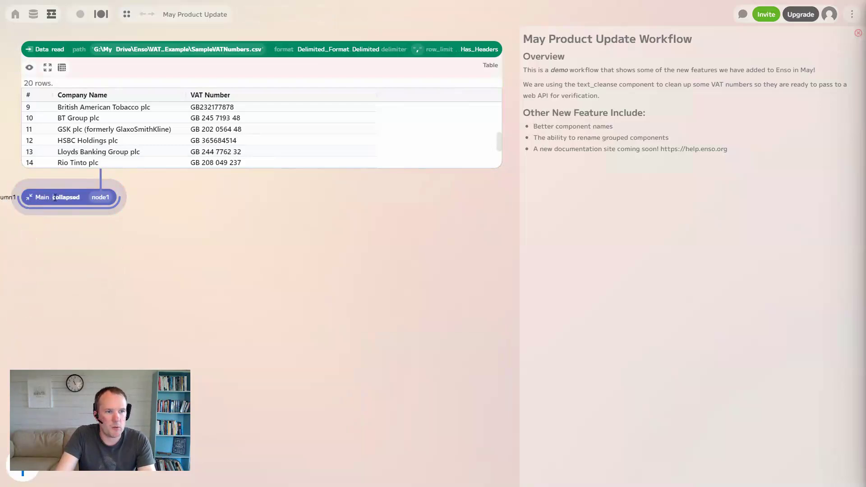
double_click(62, 198)
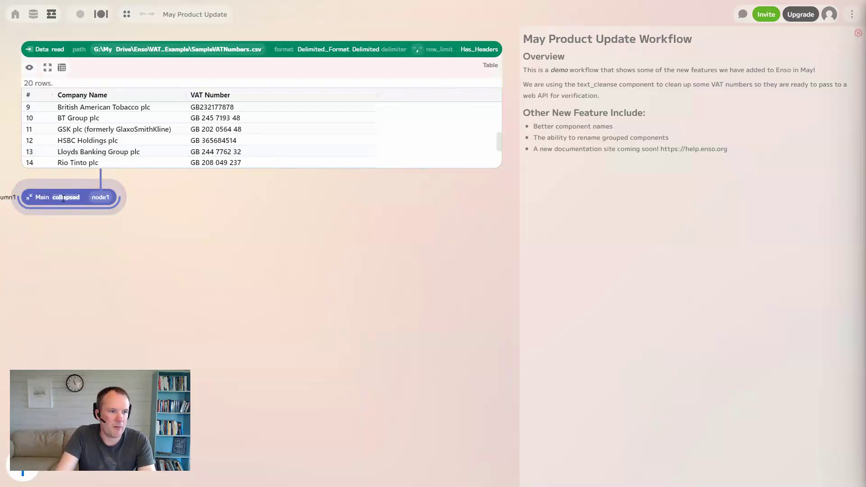
text(Cl)
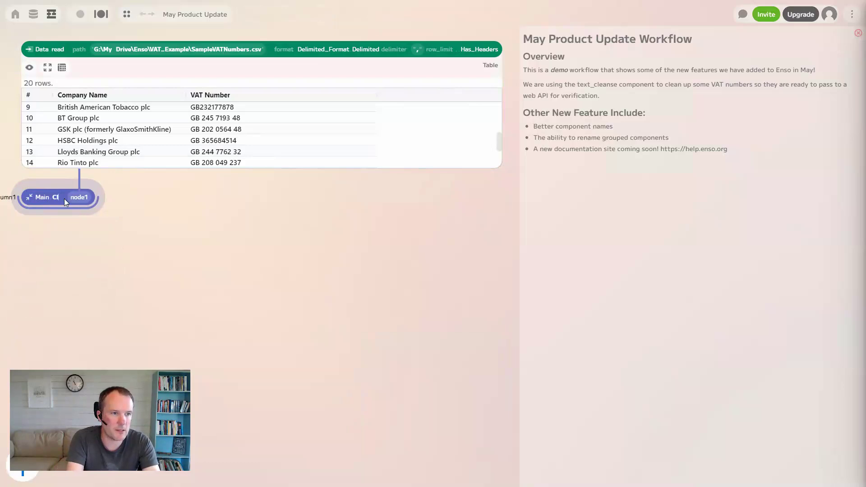
text(ean_Vat)
key(BackSpace)
key(BackSpace)
text(AT)
click(134, 241)
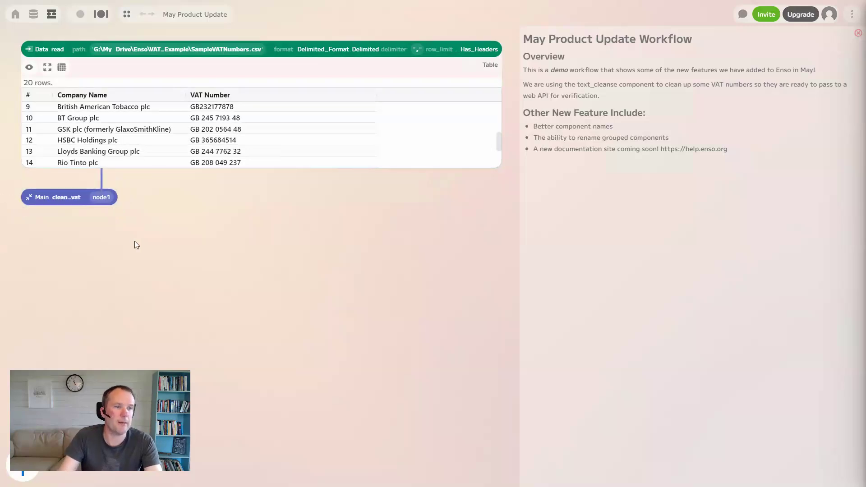